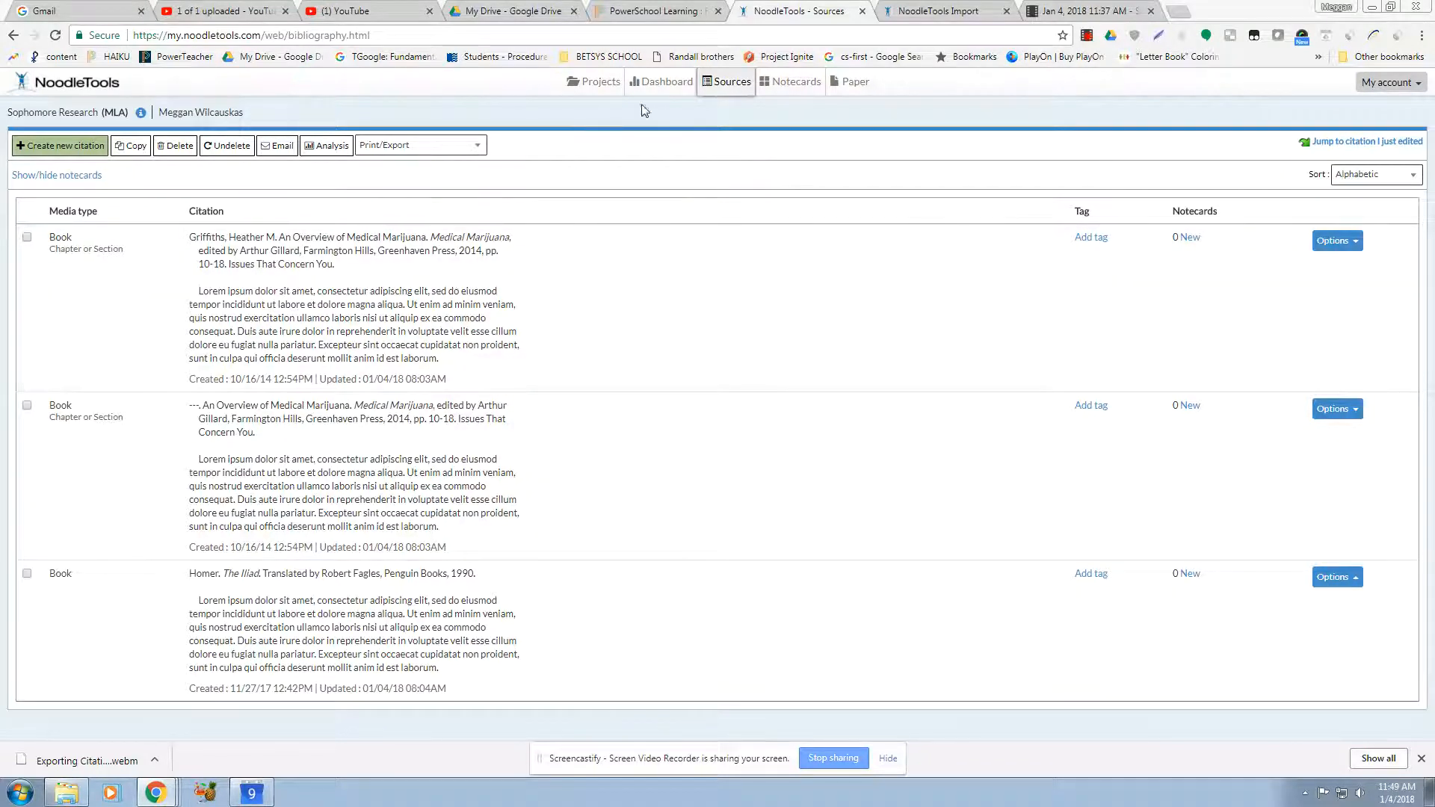
Step: Open the Sophomore Research project and go to its source list
click(579, 87)
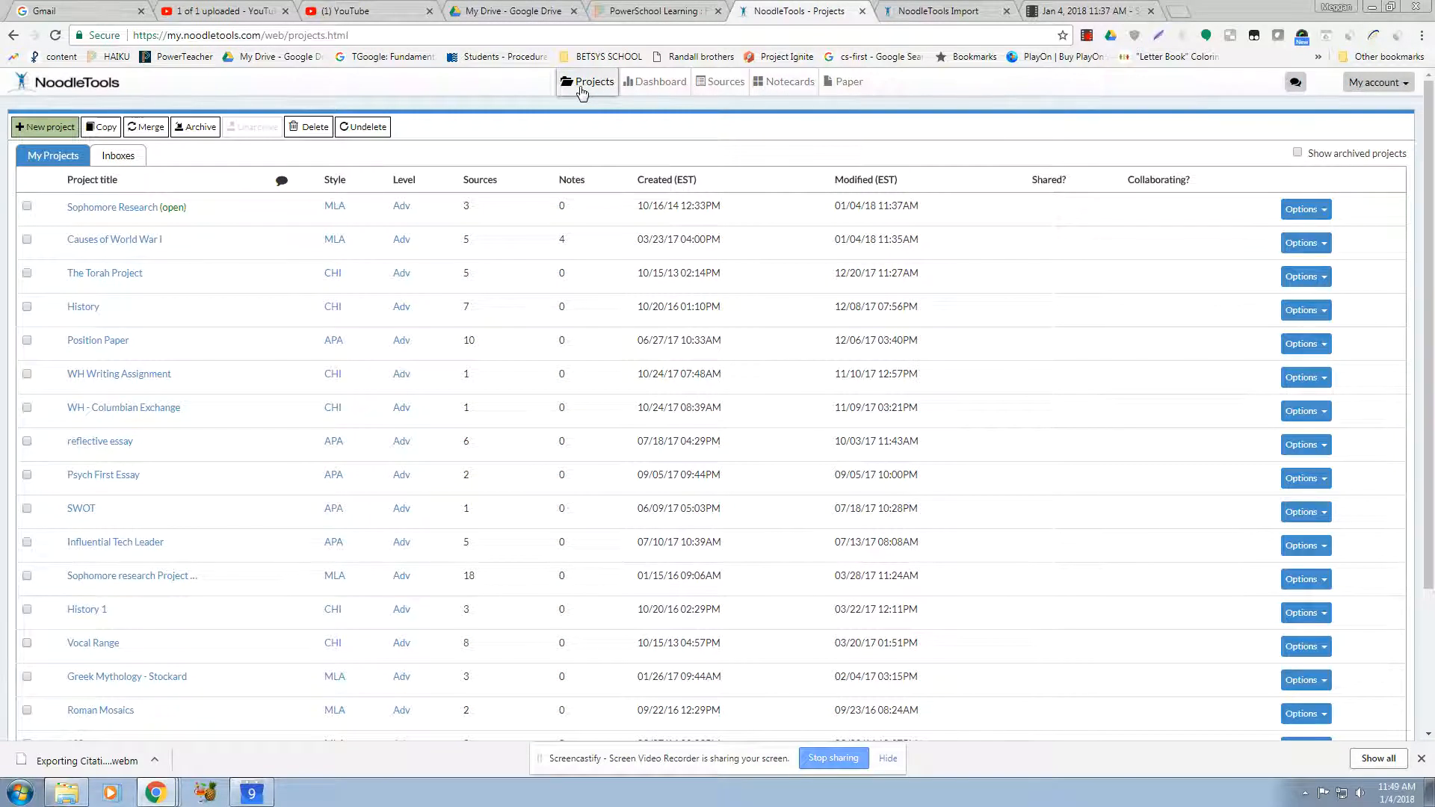
click(130, 210)
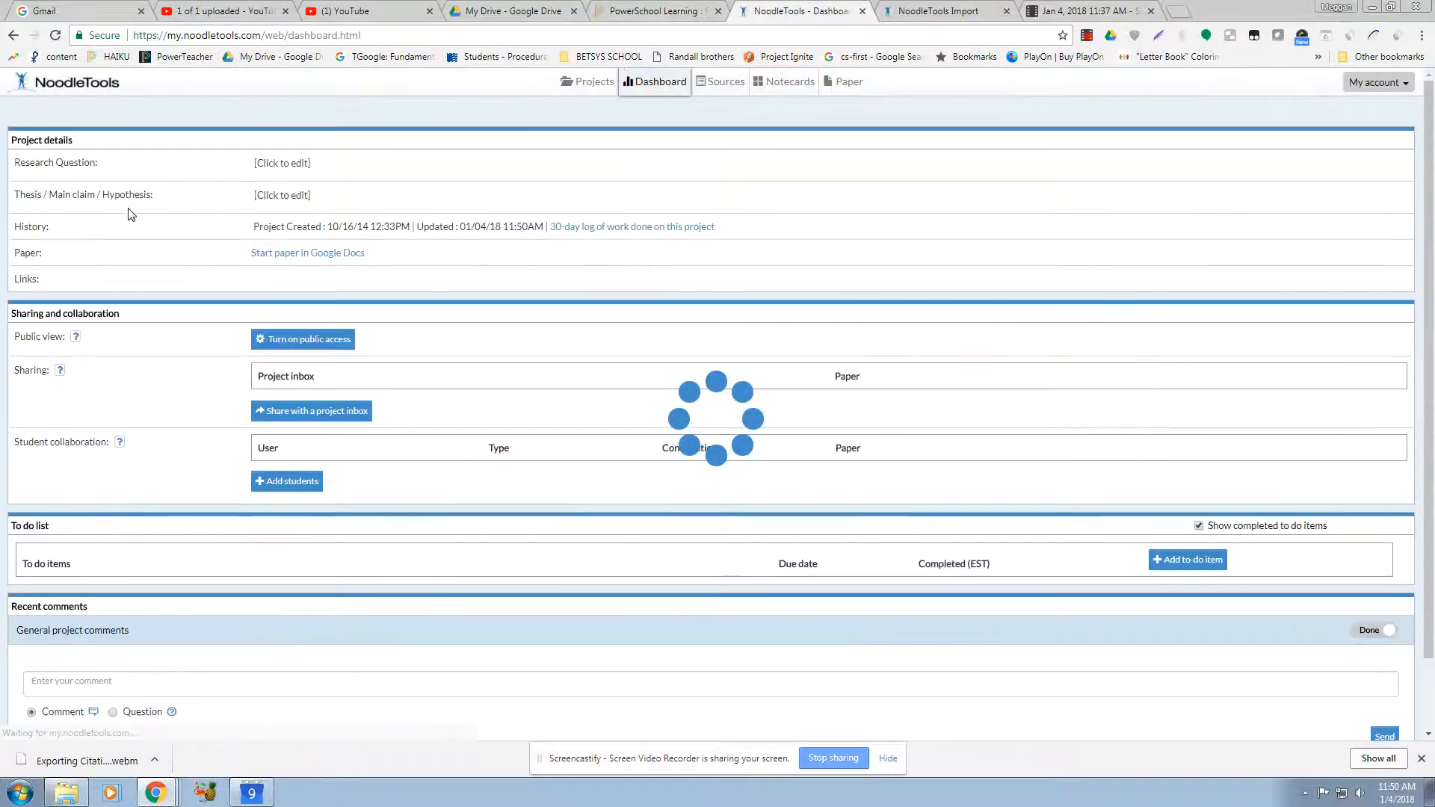
click(723, 81)
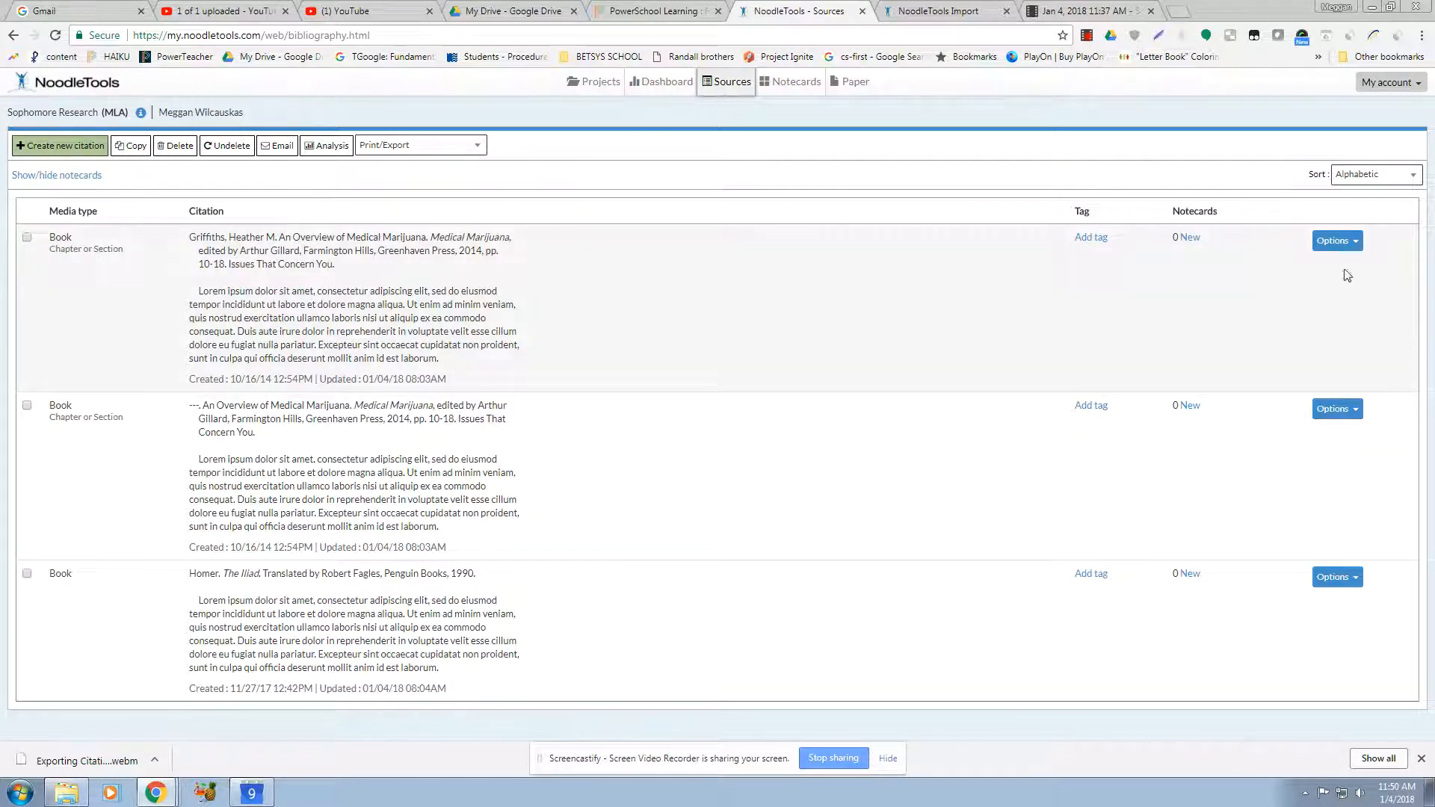
Step: Open the first citation's annotation editor and save and close it
click(1351, 244)
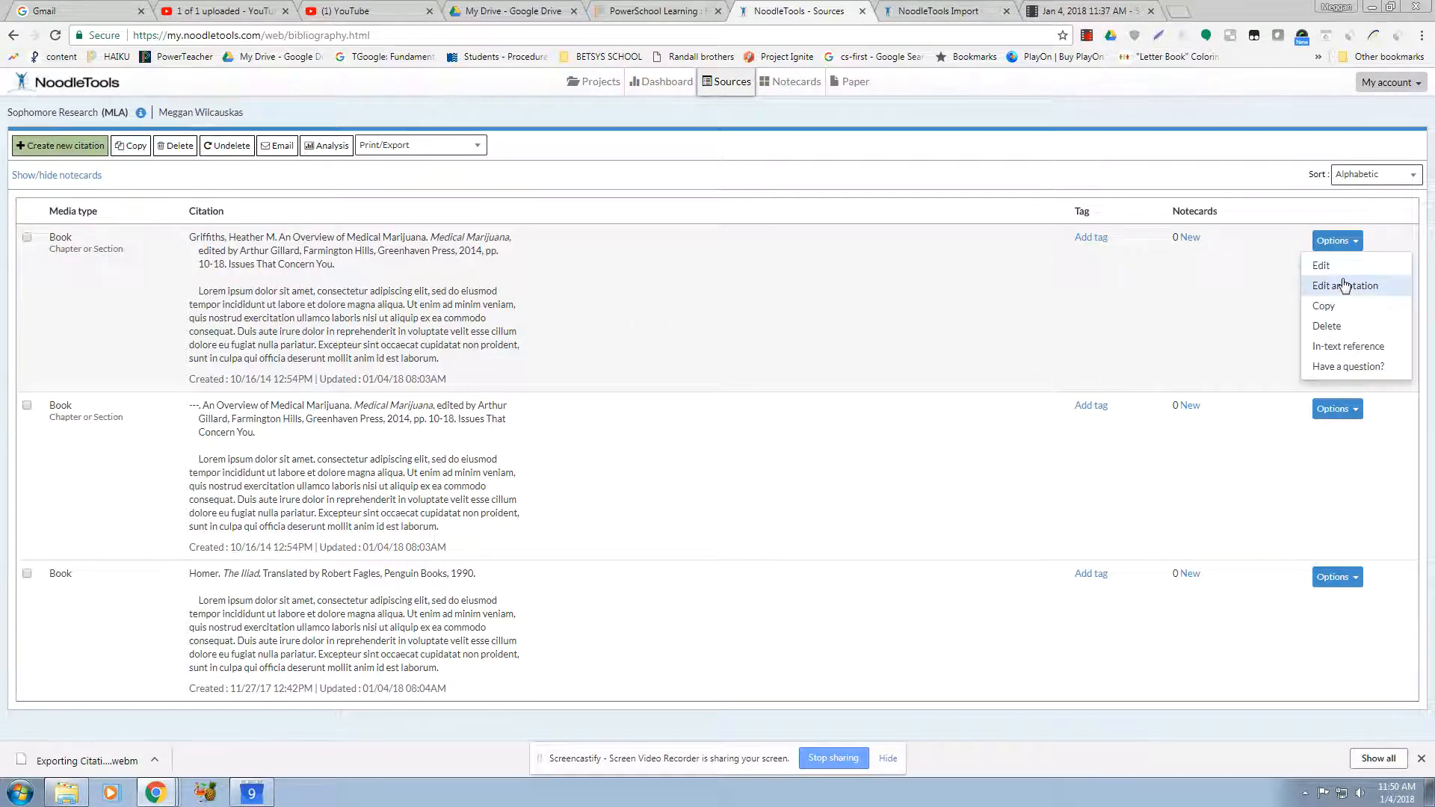
click(1344, 285)
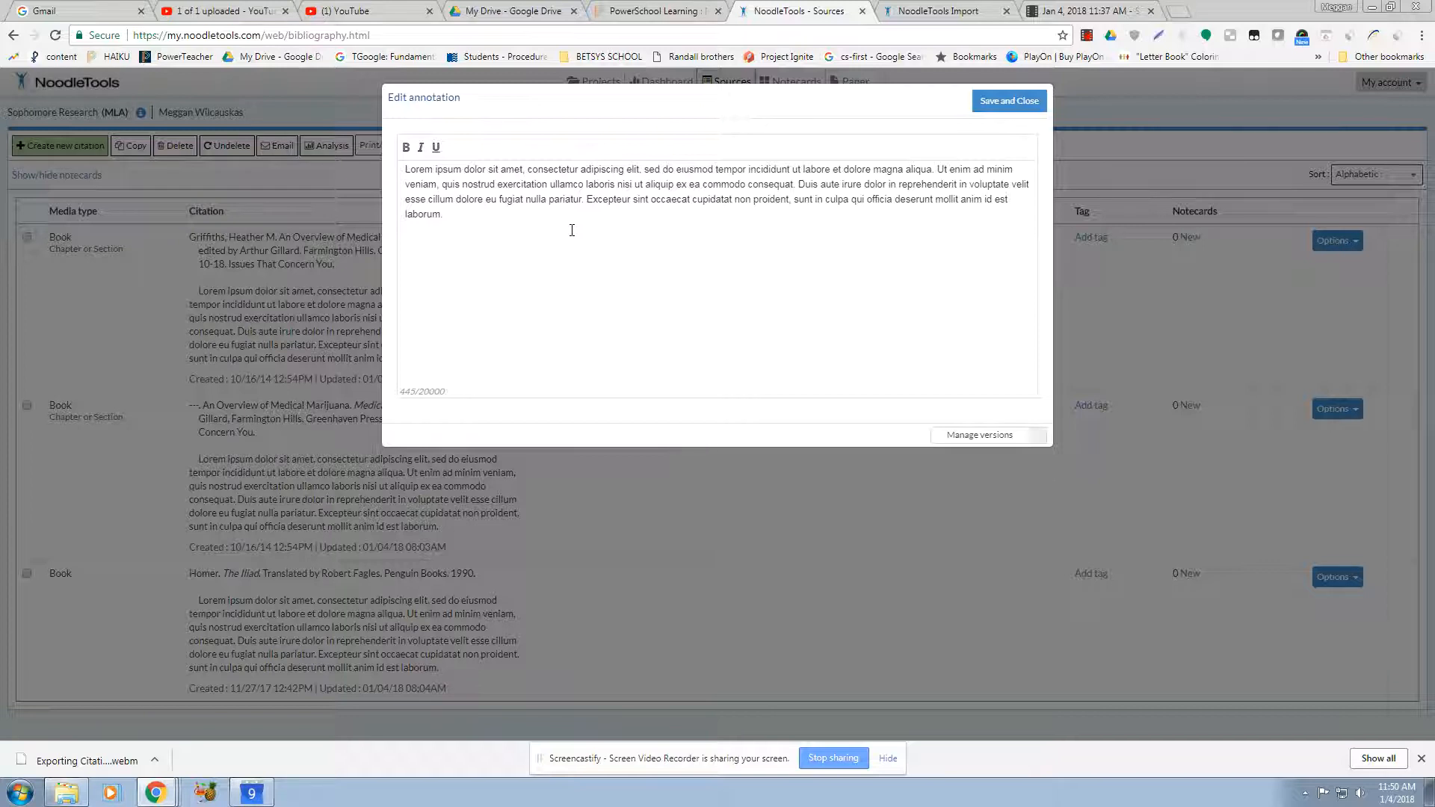
click(1009, 100)
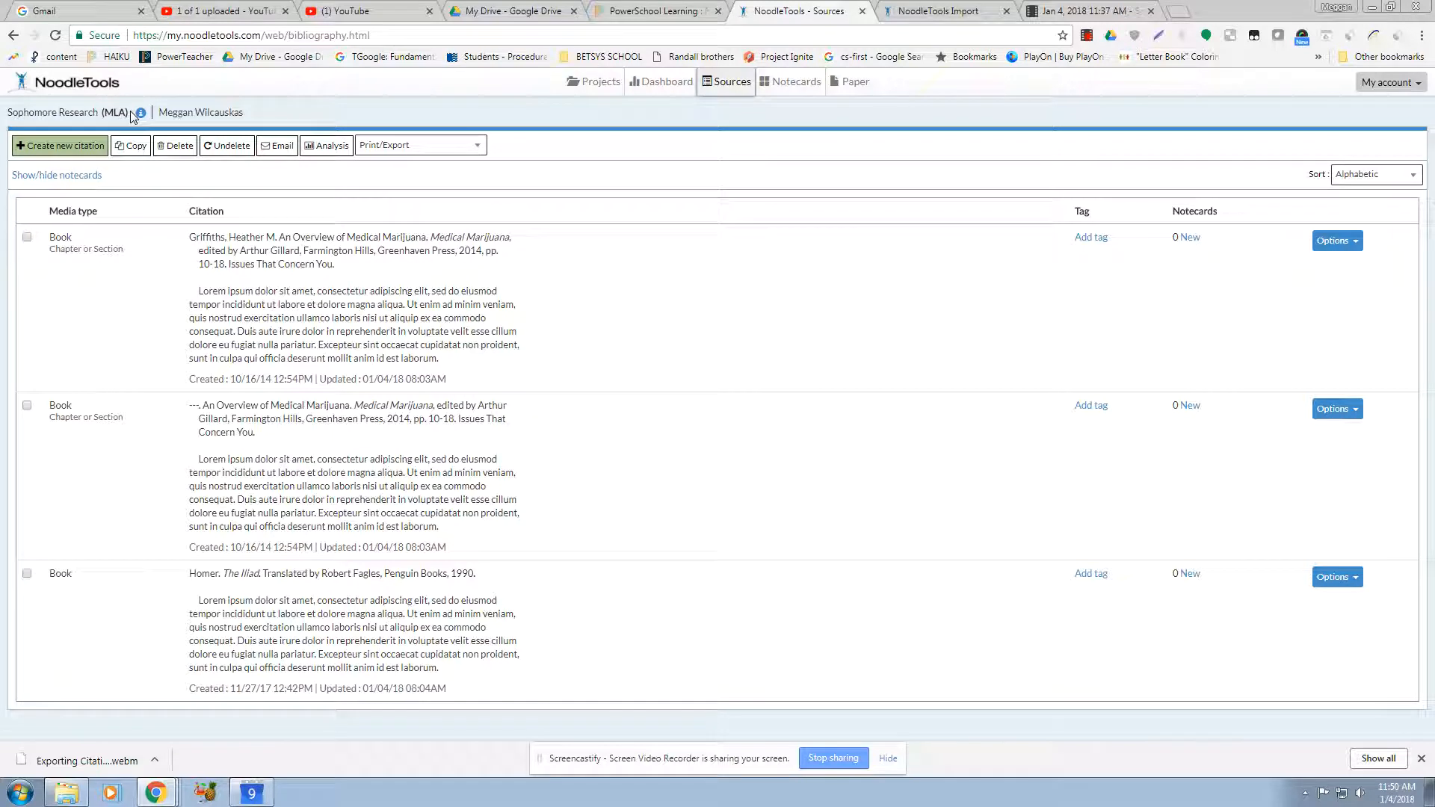
Step: Open the formatting options for the source list and choose Annotated Bibliography as the list title
click(467, 147)
click(400, 222)
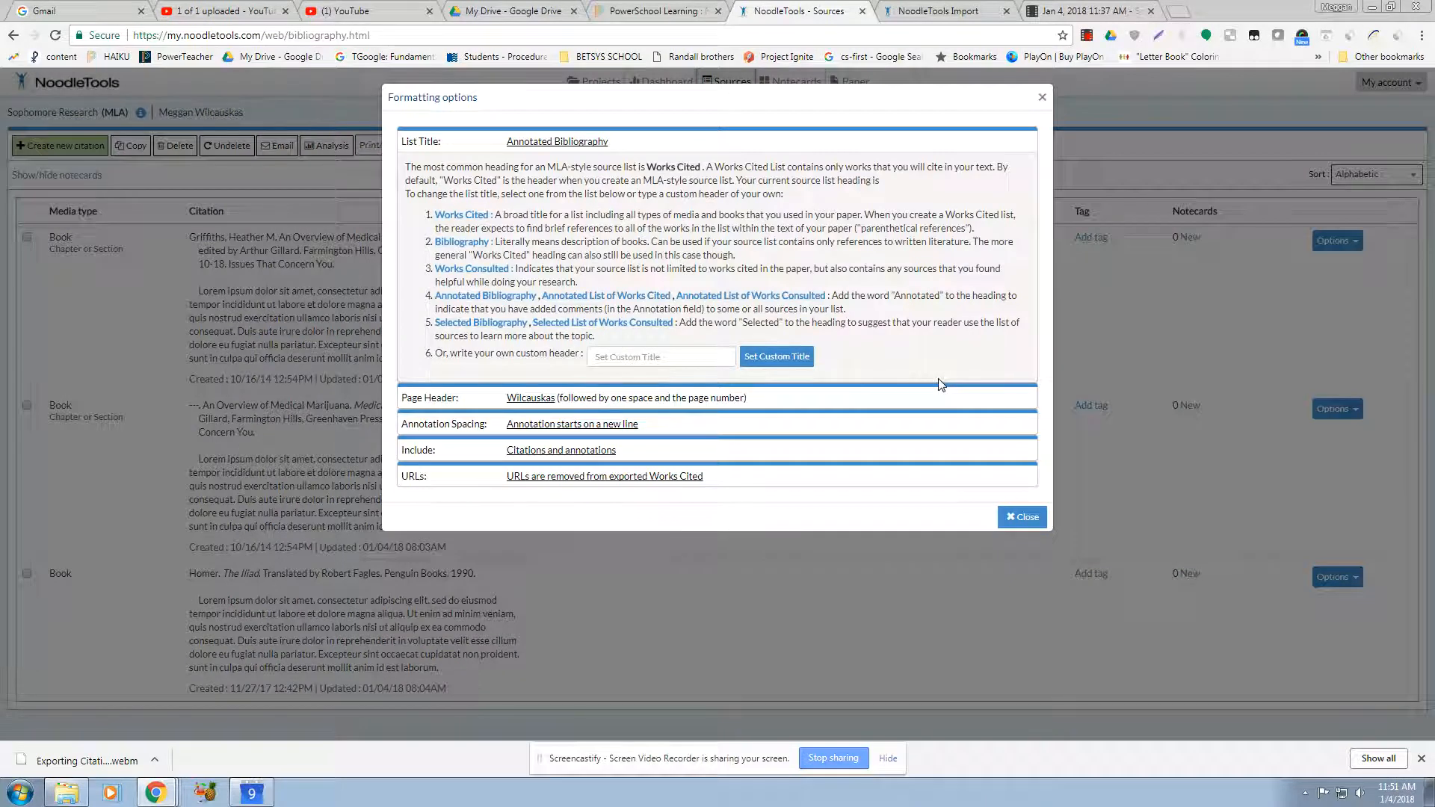
click(513, 303)
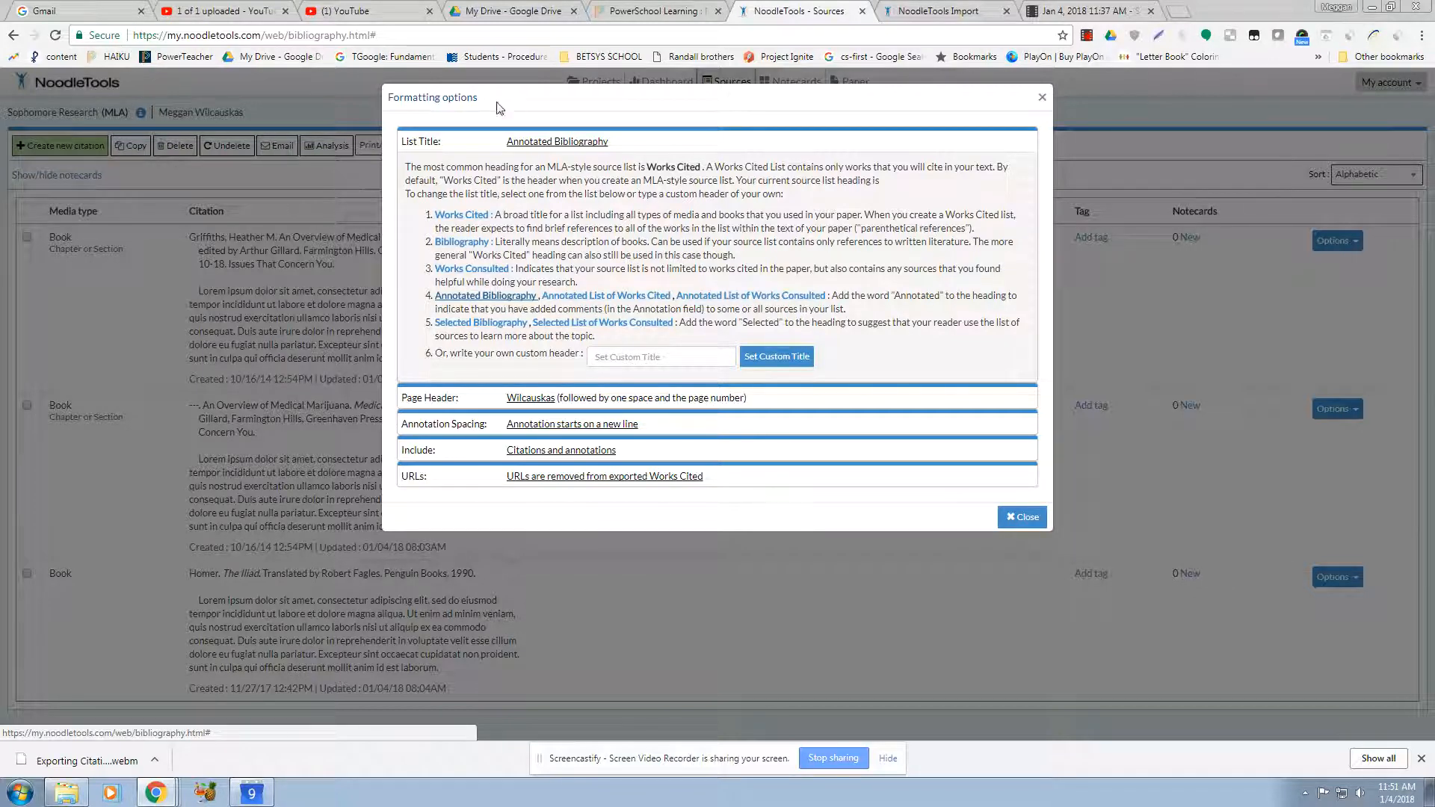
Step: Set short annotations to start directly after the source reference, with no extra line space
click(515, 400)
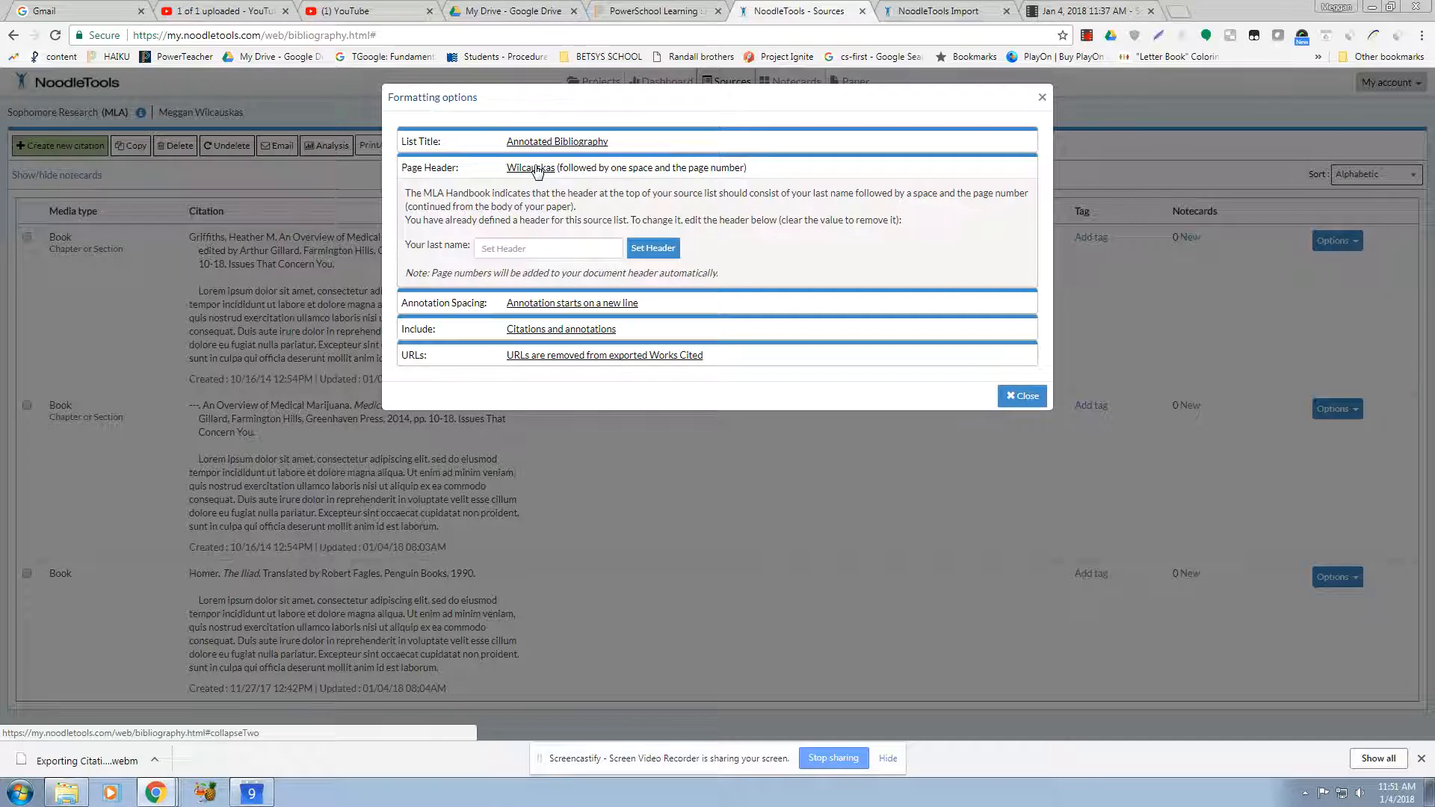
click(561, 303)
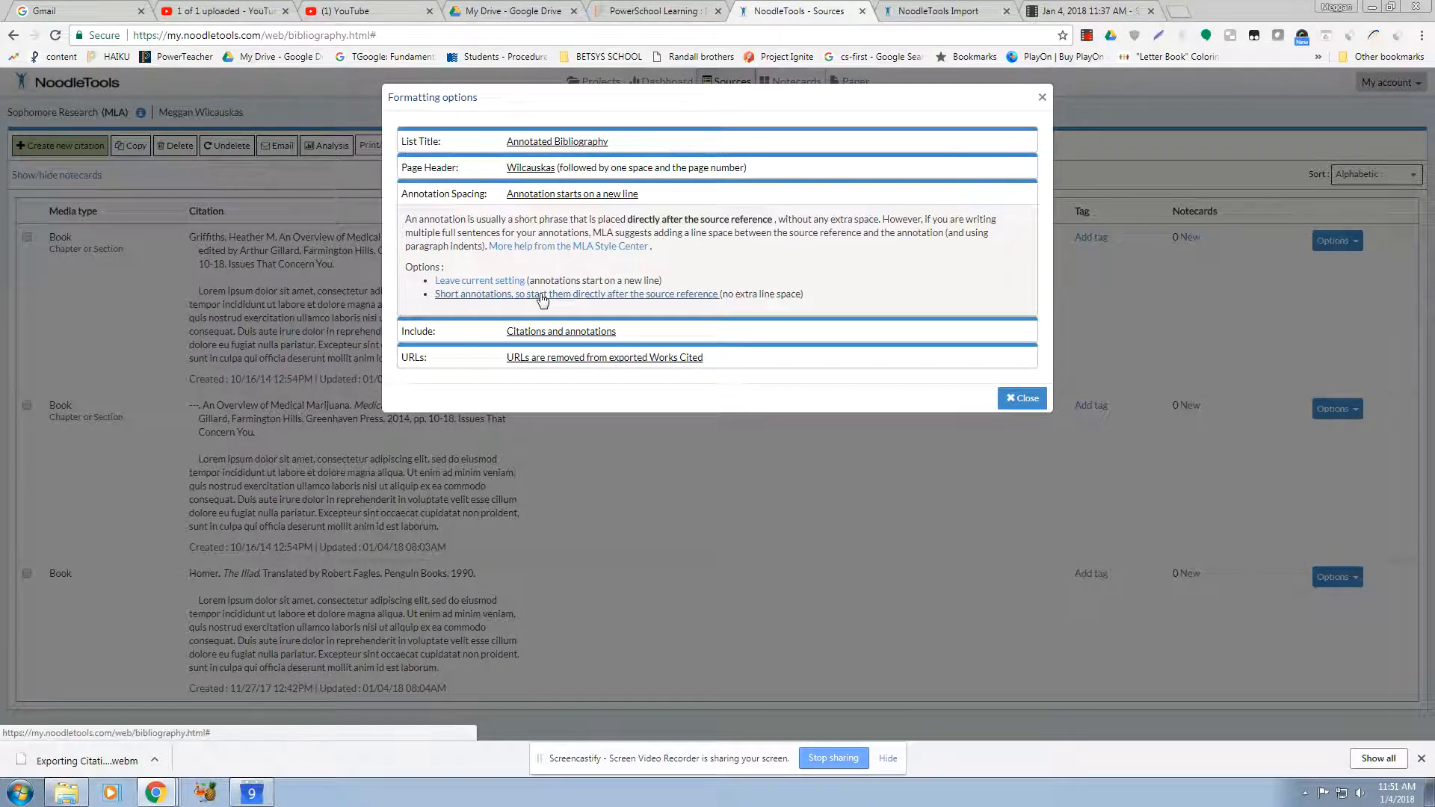
click(678, 298)
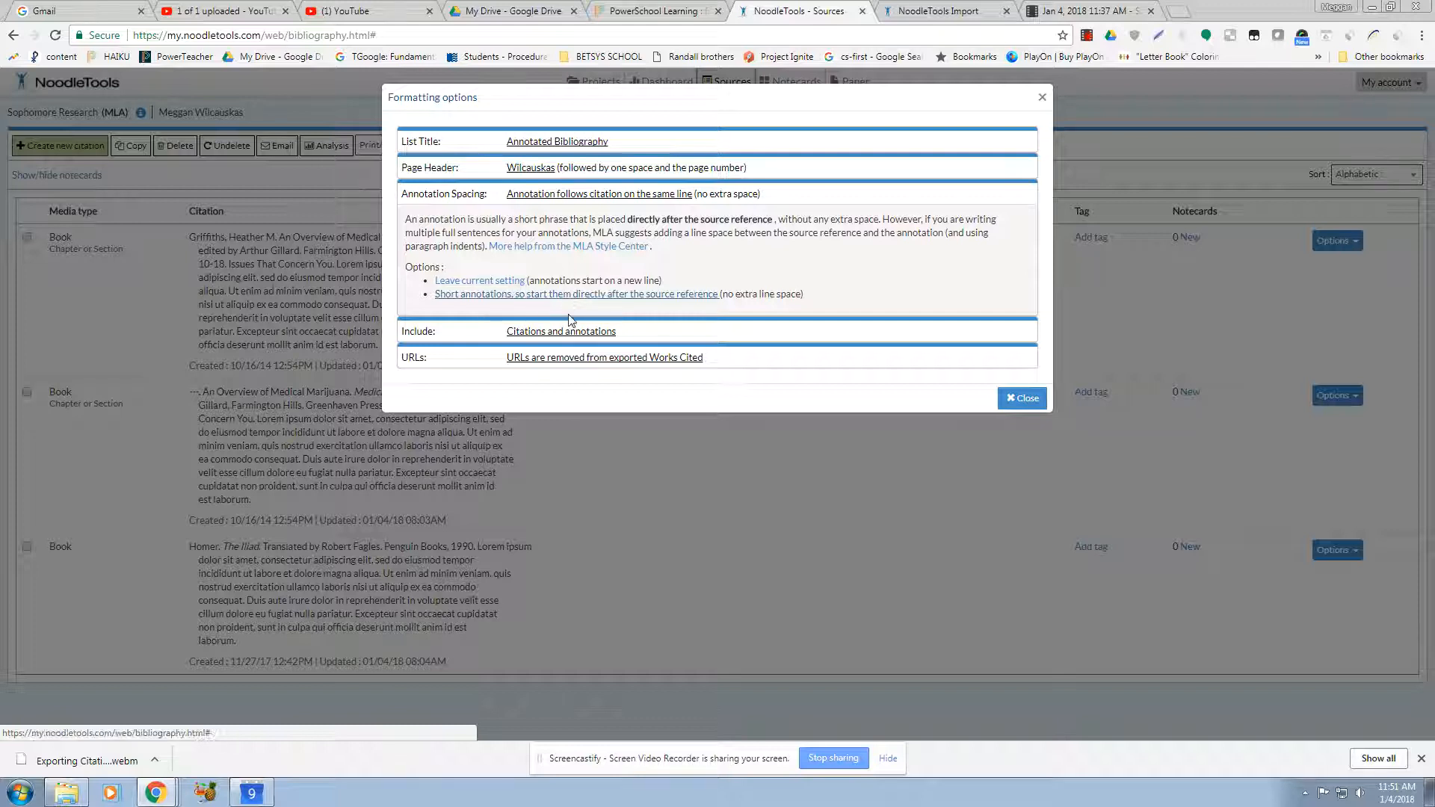
Step: Review the Include and URLs formatting options, then close the formatting dialog
click(570, 340)
click(567, 195)
click(559, 332)
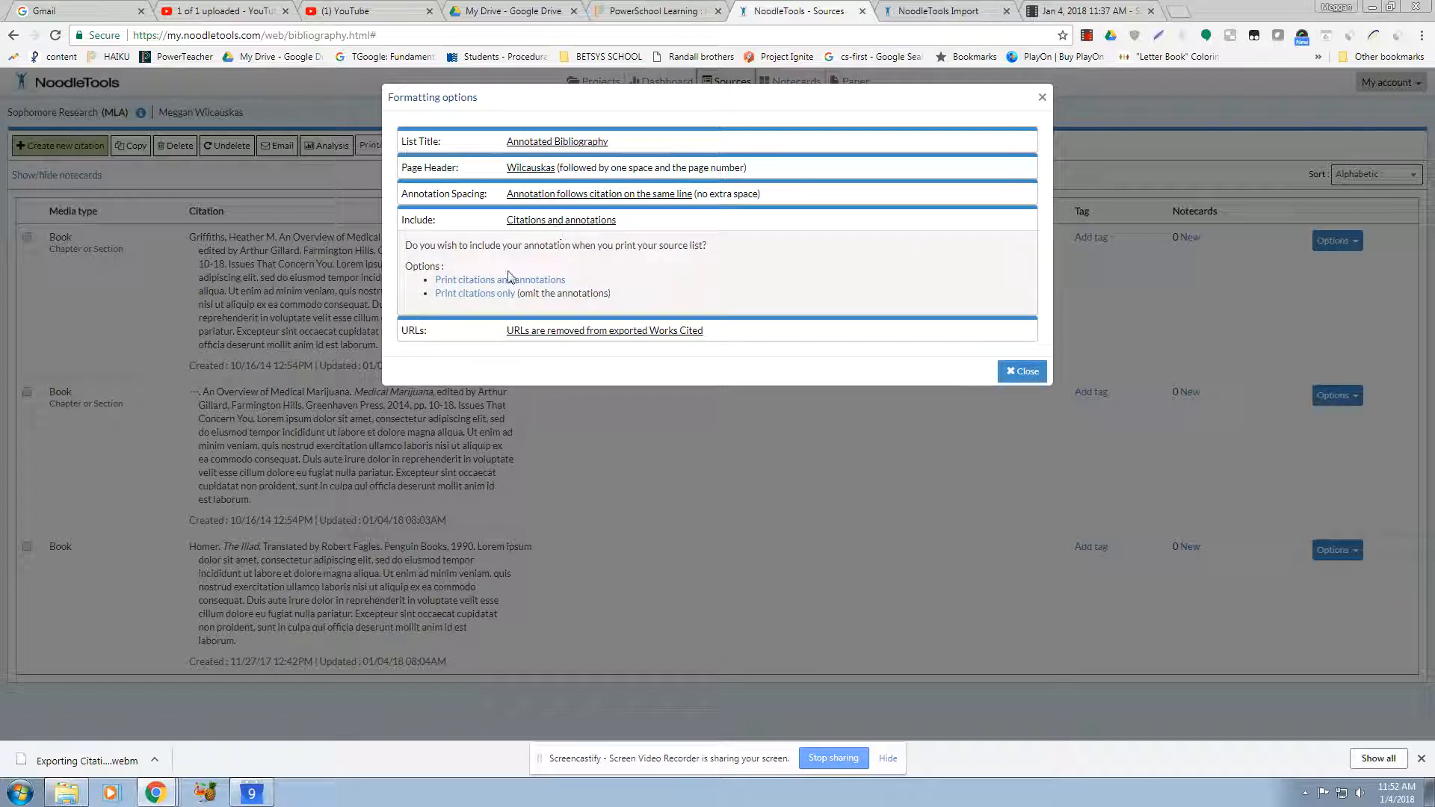
click(559, 342)
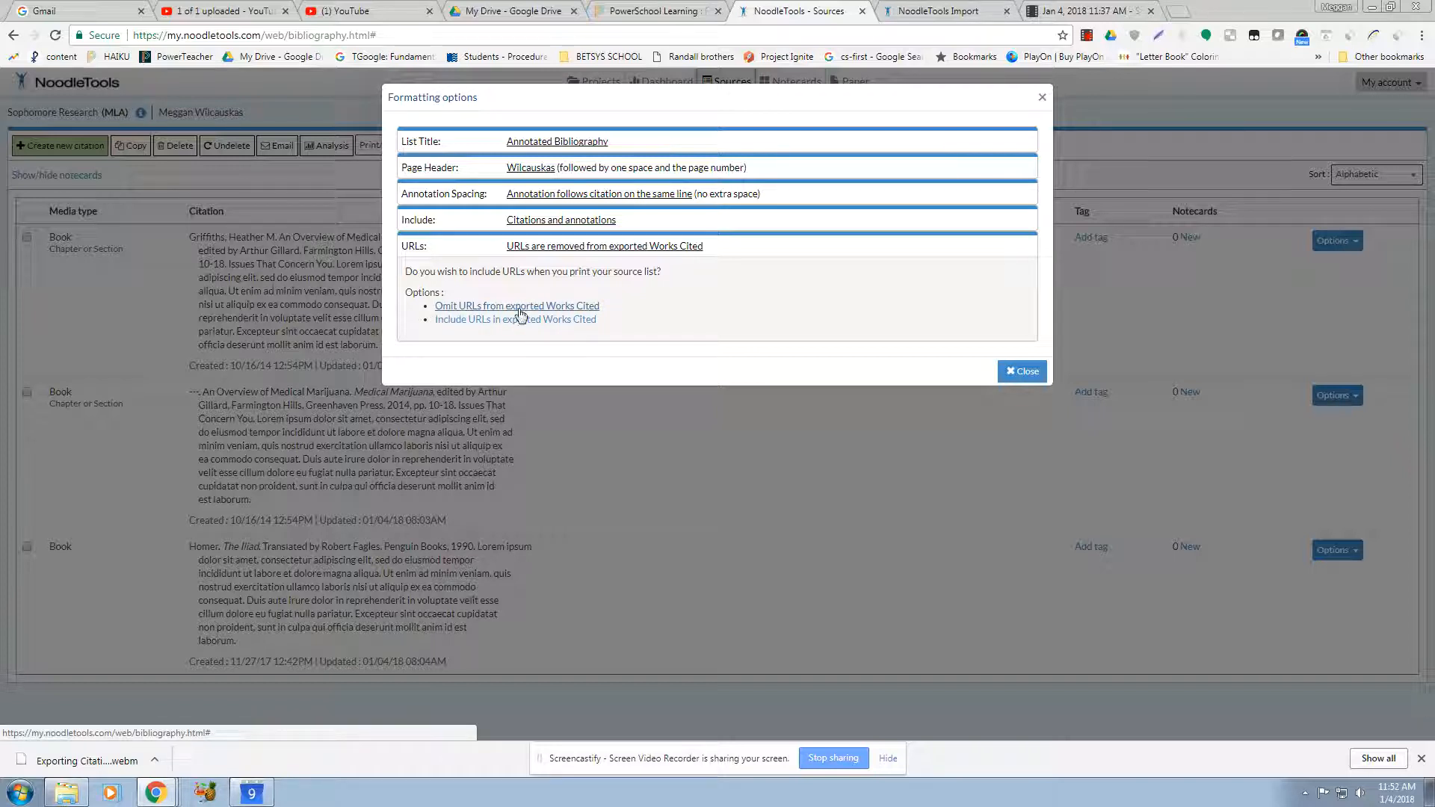
click(1021, 371)
Step: Export the source list to Word and open the downloaded document
click(406, 147)
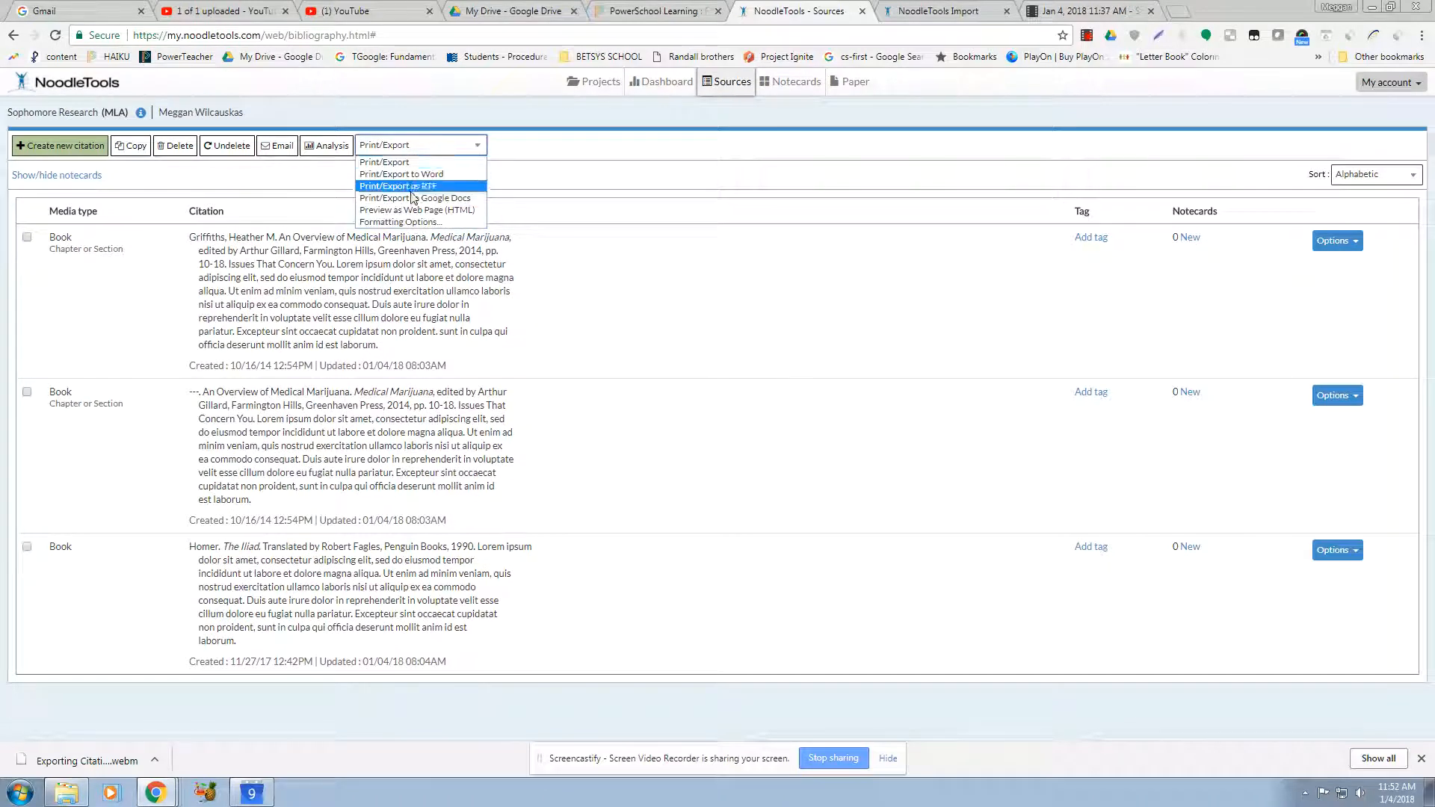
click(413, 175)
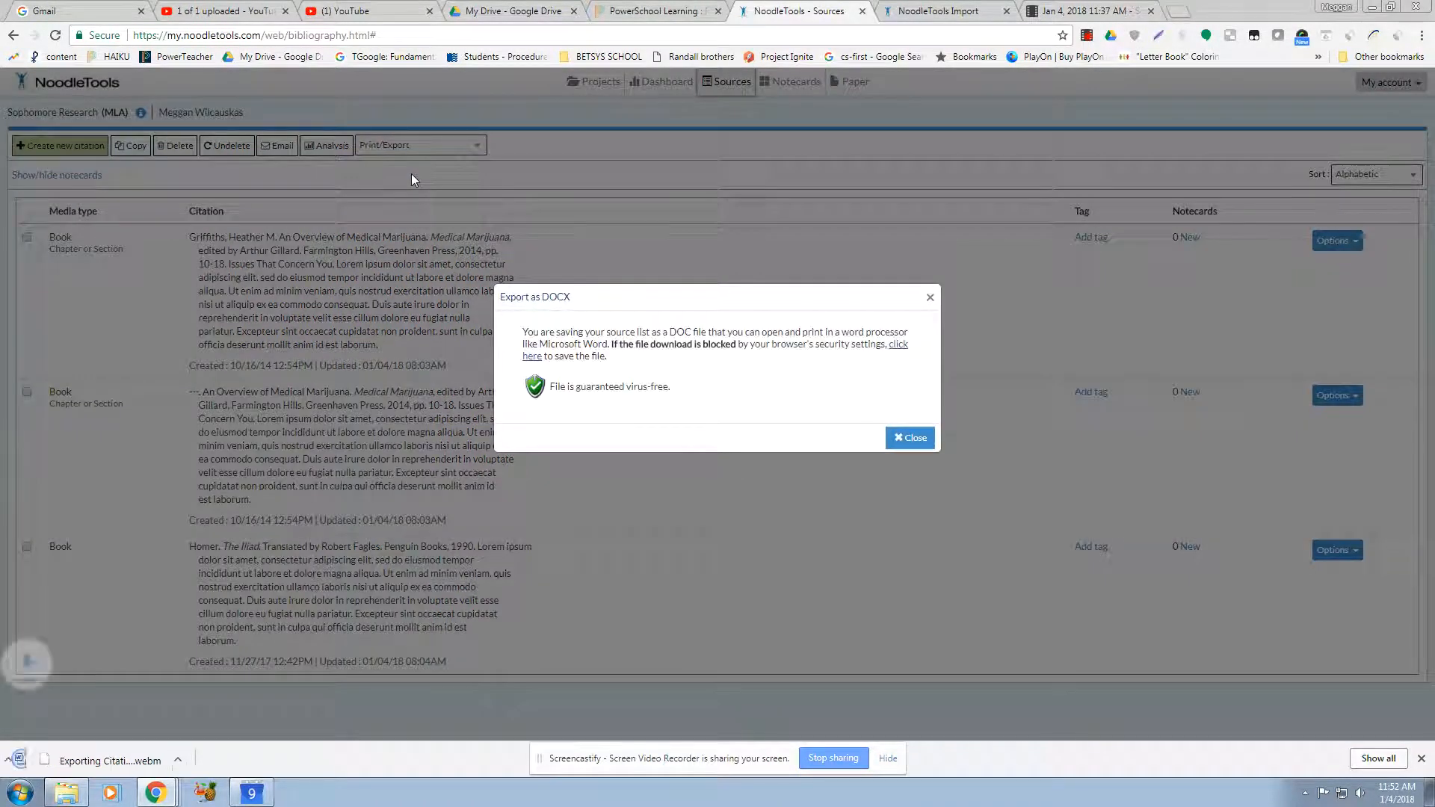
click(154, 760)
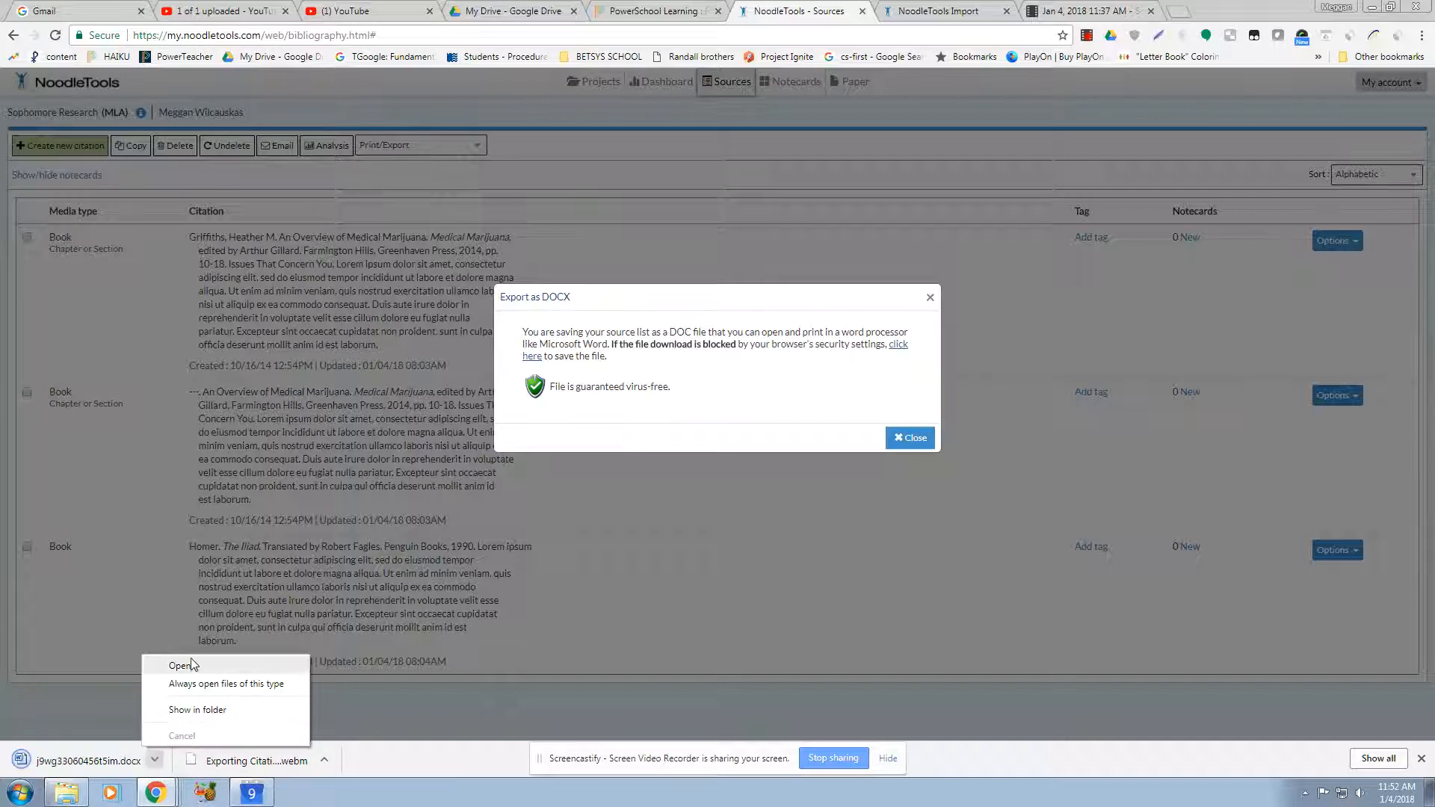
click(191, 667)
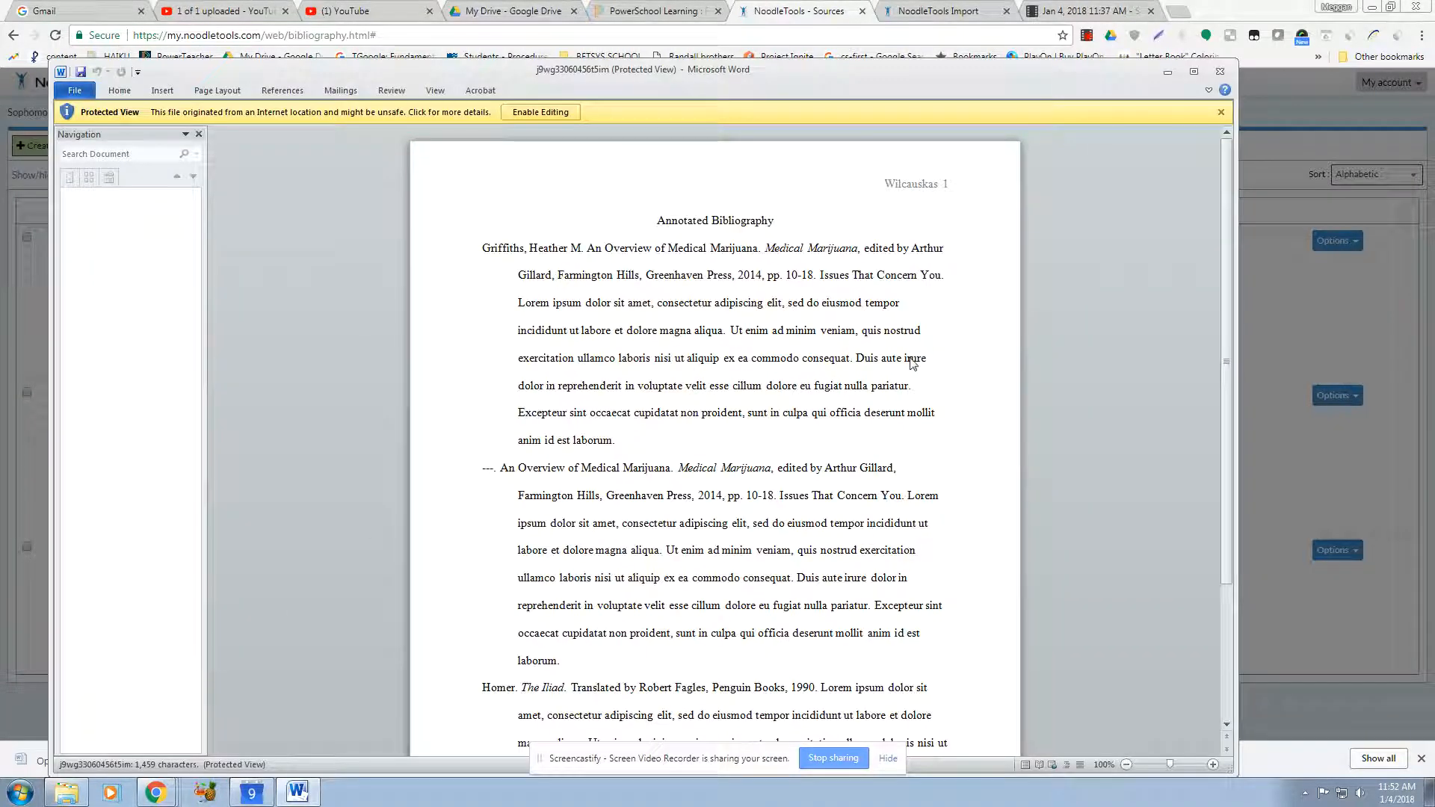
Step: Enable editing, scroll through the exported bibliography, then close Word and the export dialog
click(554, 112)
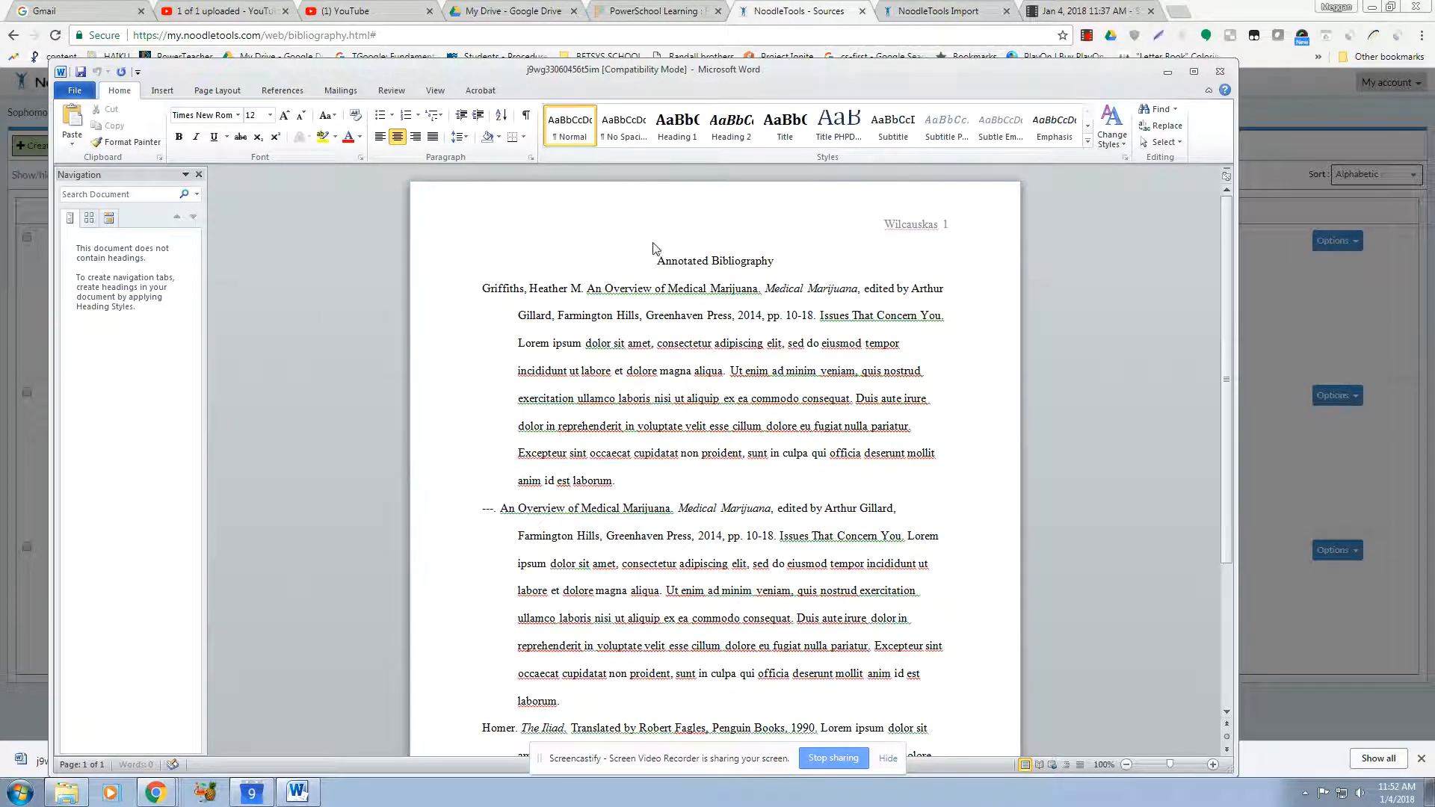
drag(1226, 260, 1202, 322)
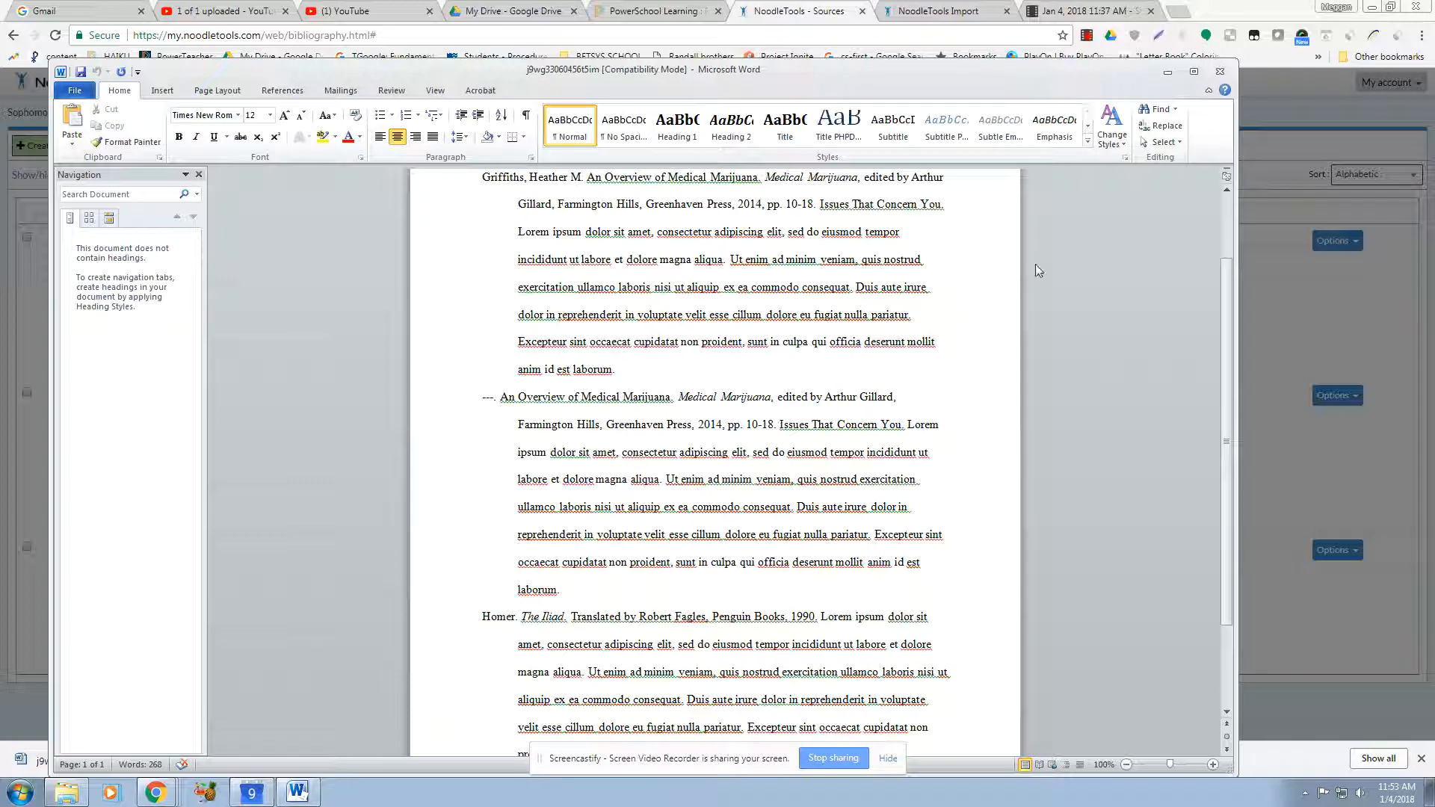
click(1220, 71)
click(908, 437)
Step: Change annotation spacing to longer annotations with a line space and paragraph indents, and close the dialog
click(419, 148)
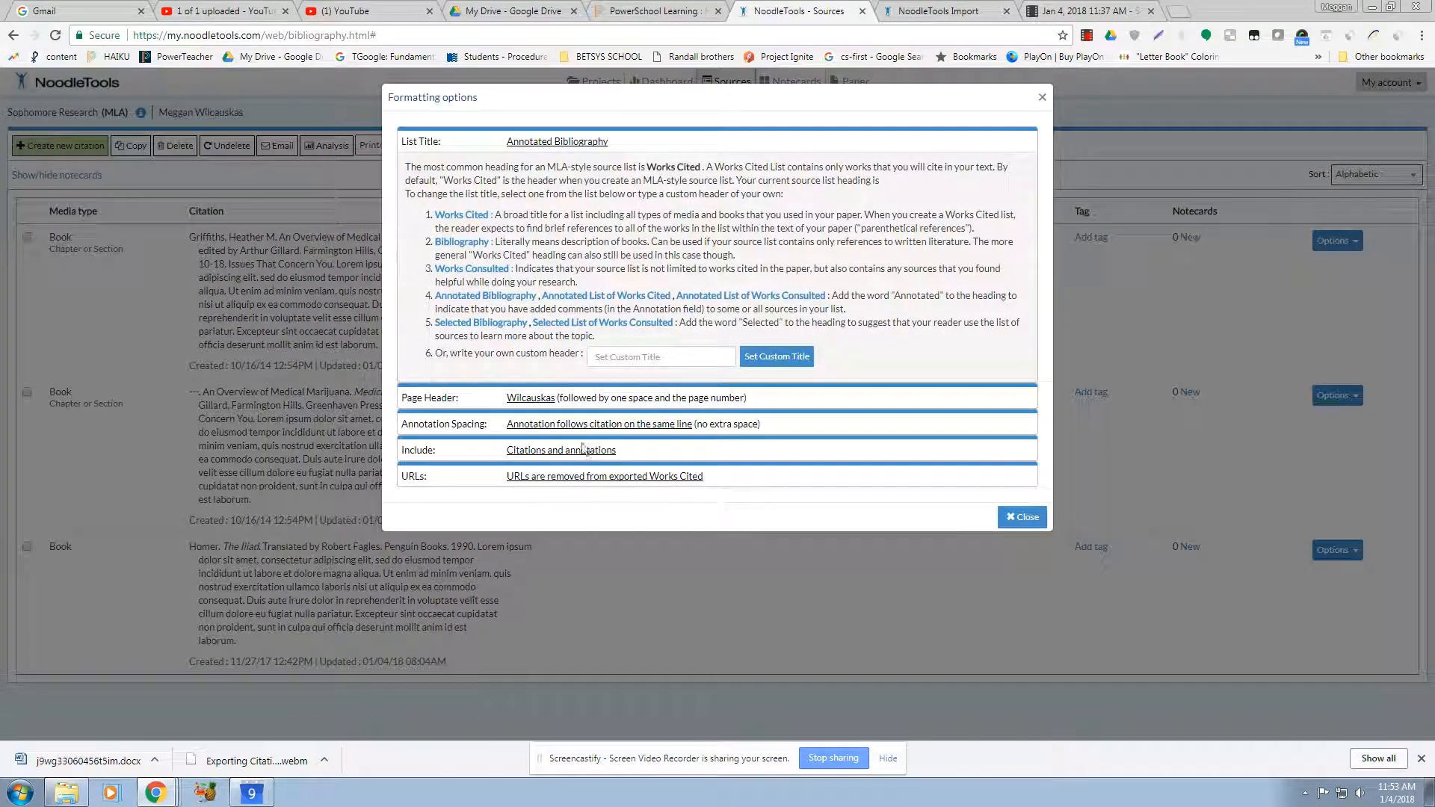
click(543, 432)
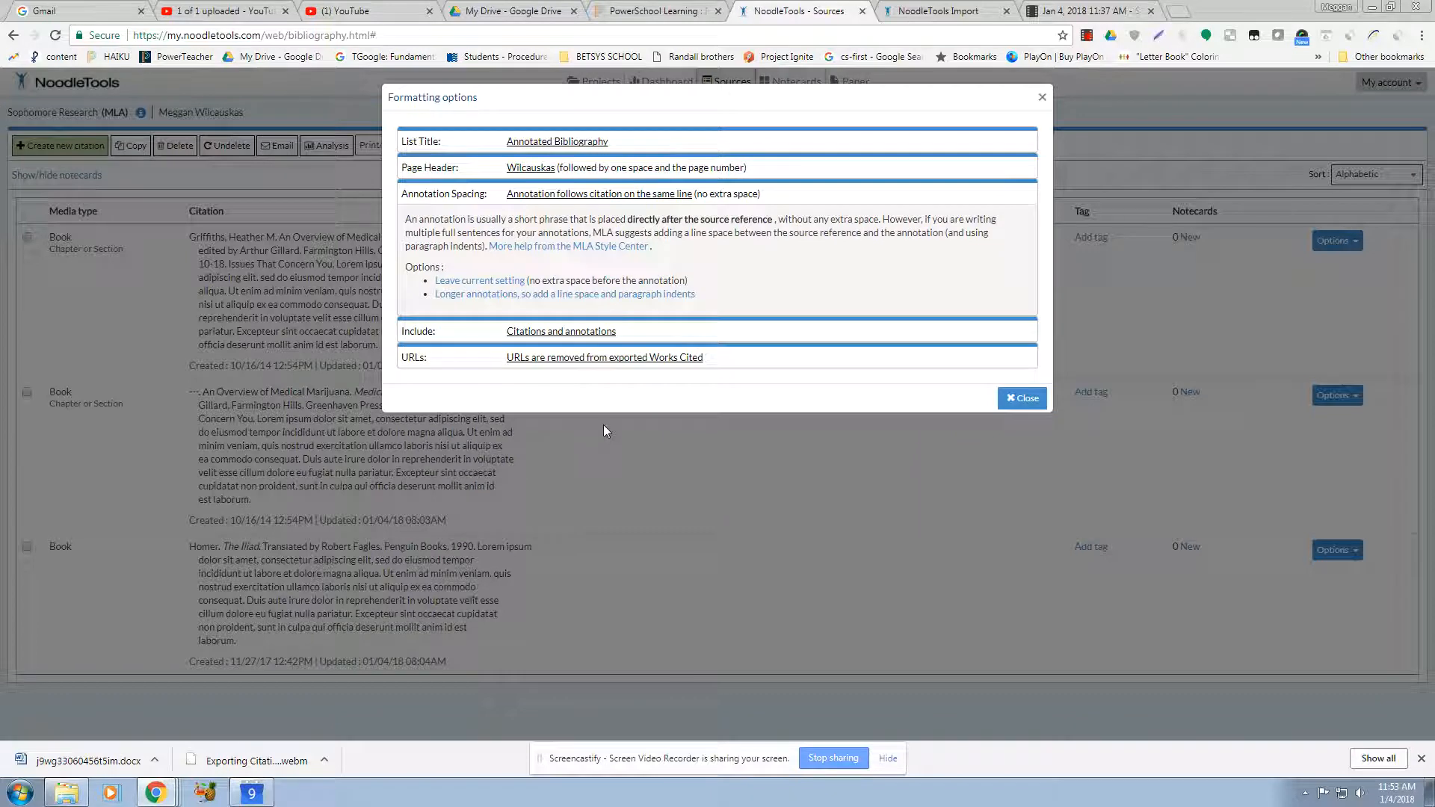
click(567, 294)
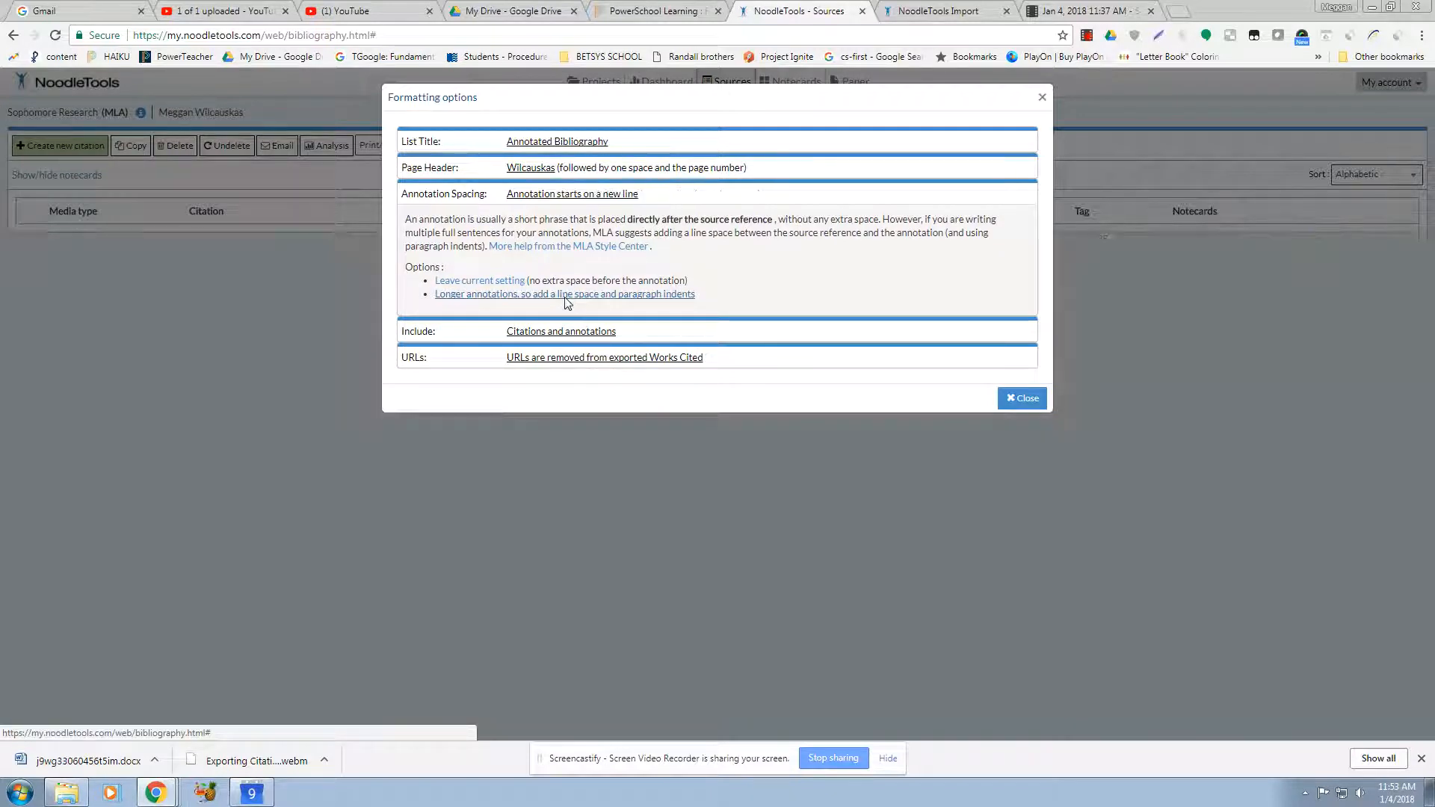
click(1021, 397)
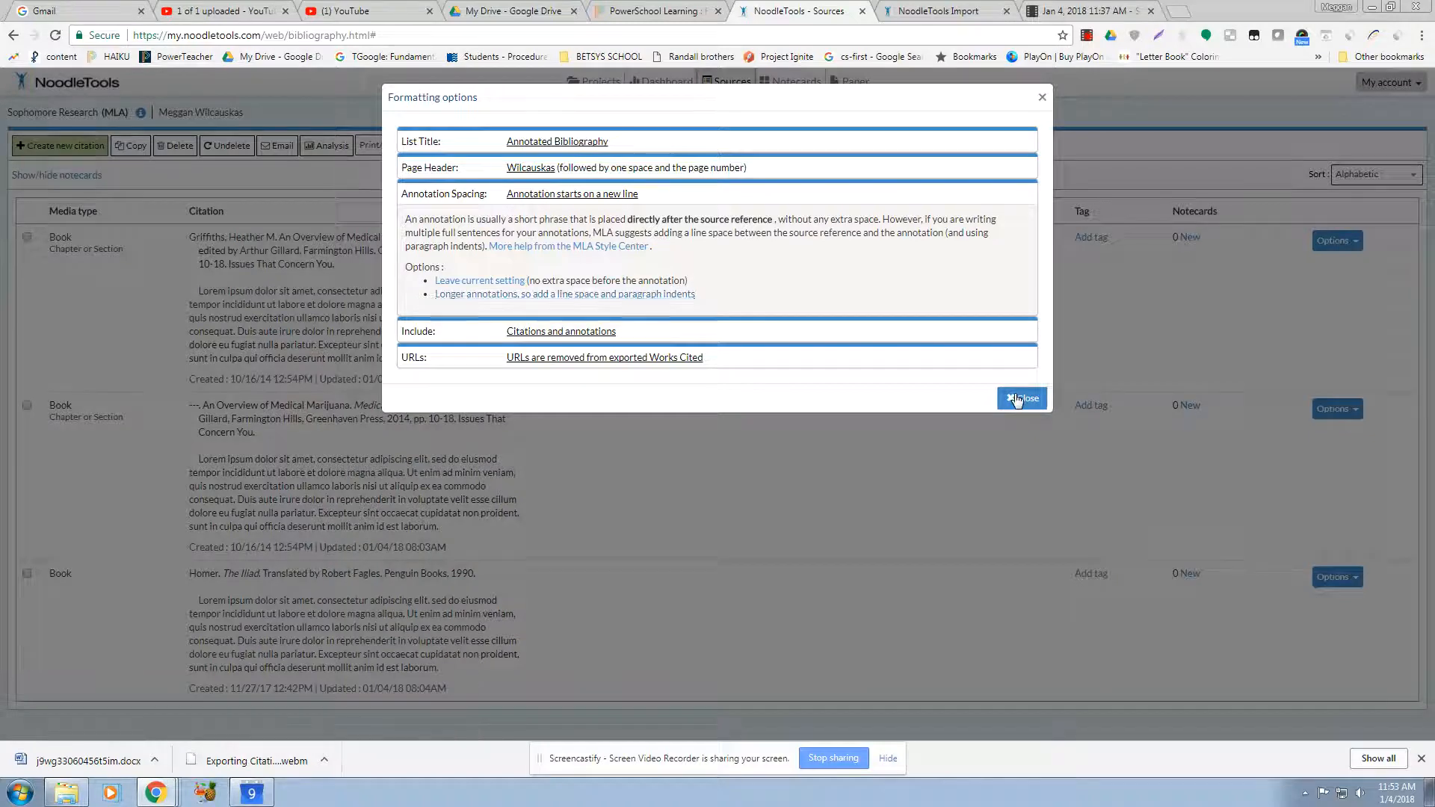
Step: Reopen the formatting options to check the settings, then close them
click(424, 152)
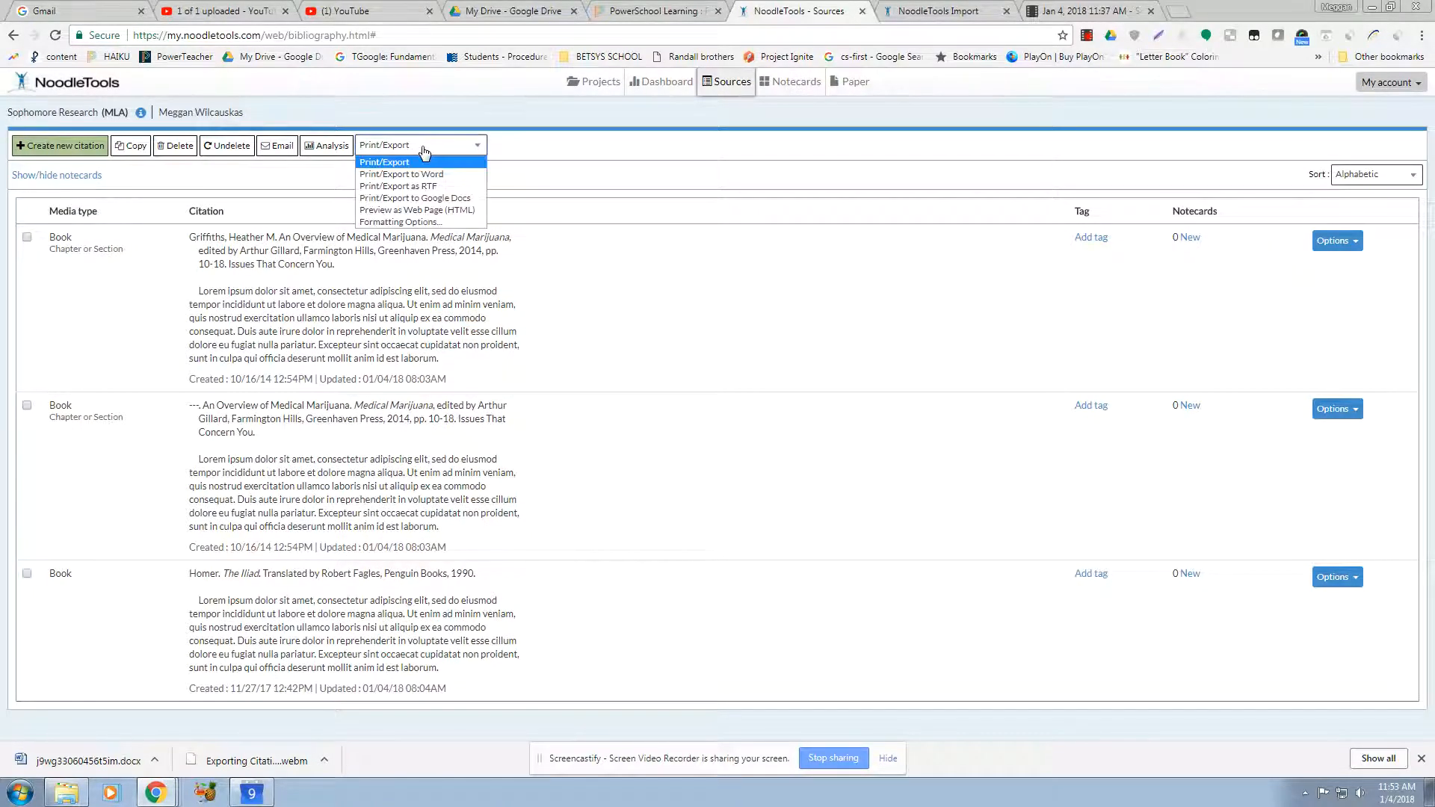
click(436, 222)
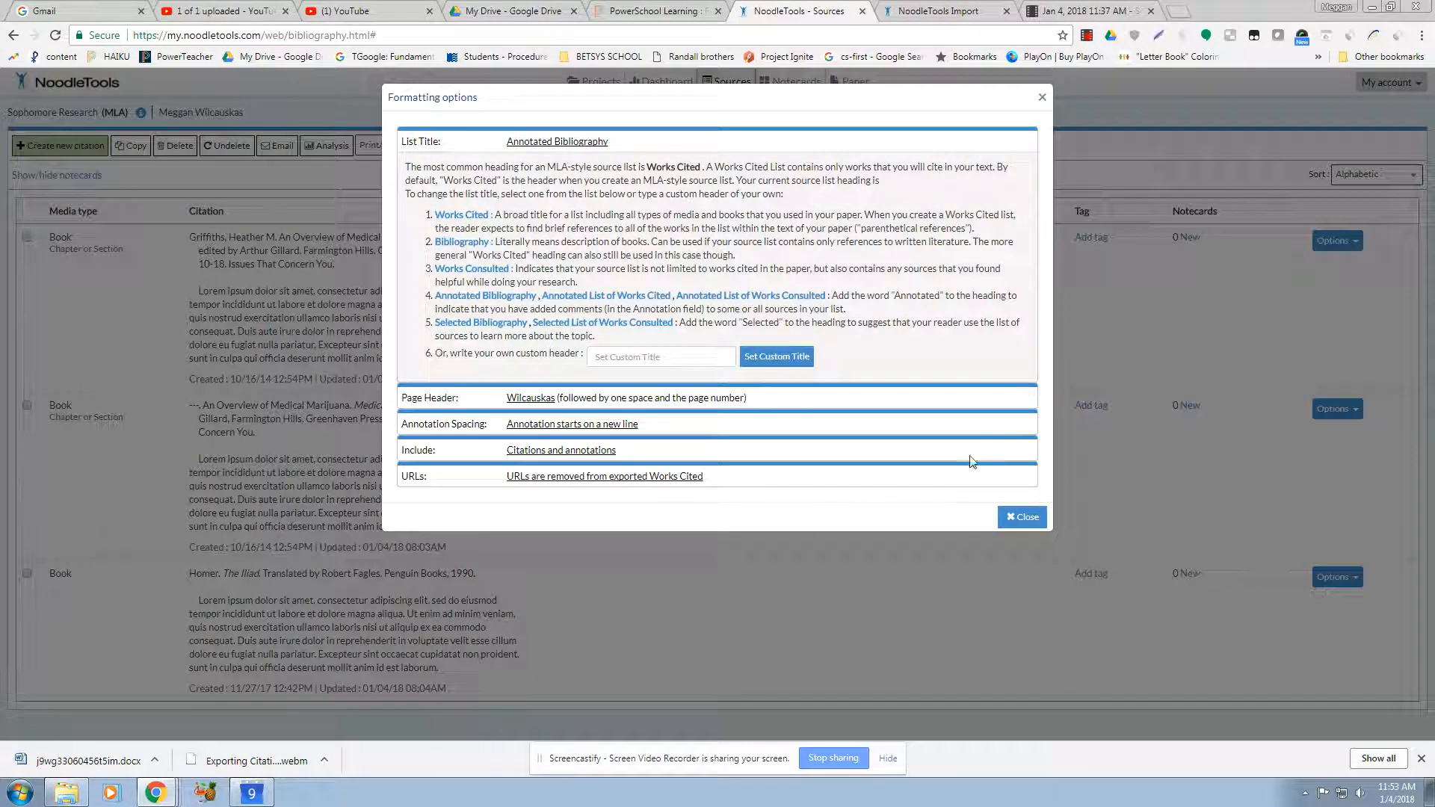
click(1041, 98)
Step: Export the source list to Word again, open the downloaded document and close it
click(465, 145)
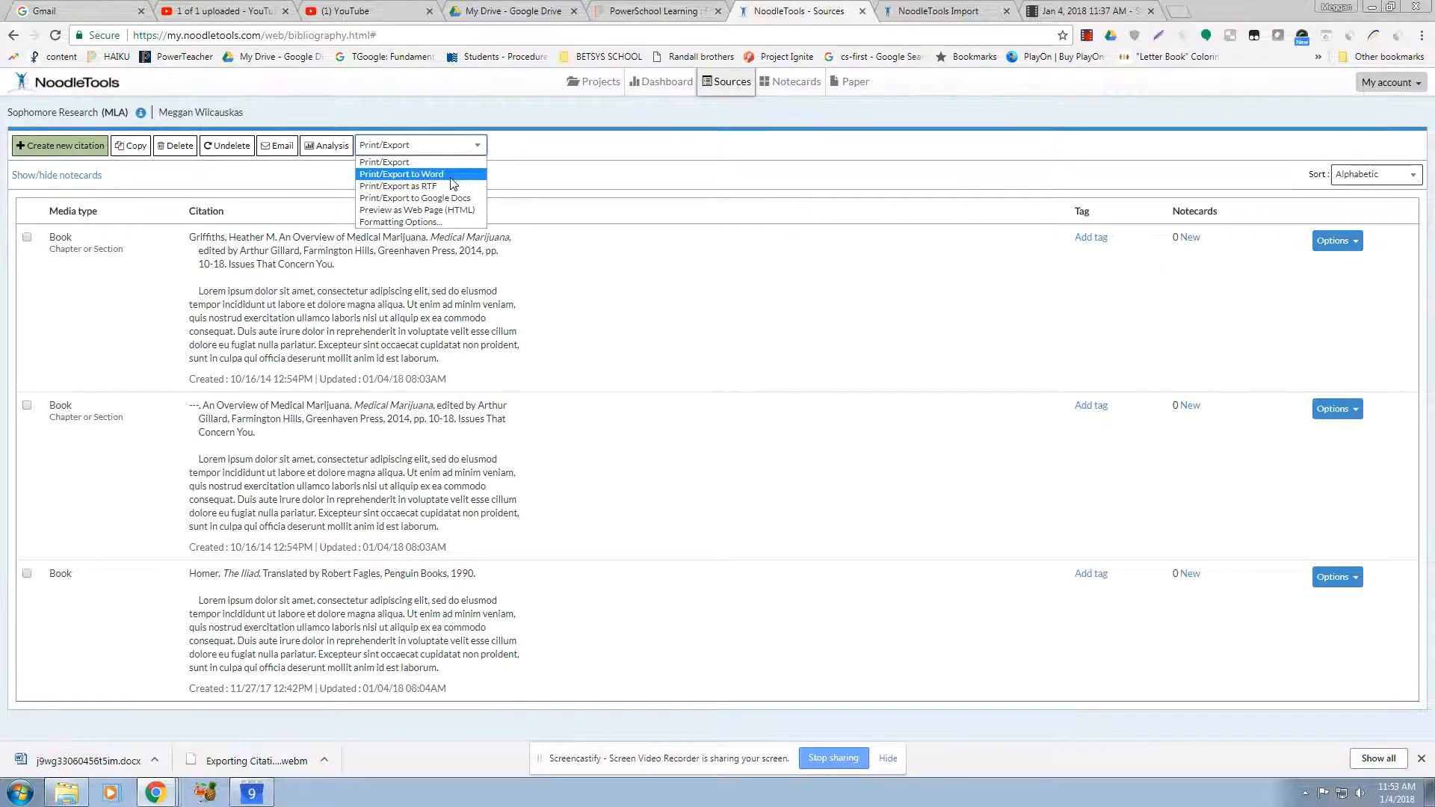
click(450, 173)
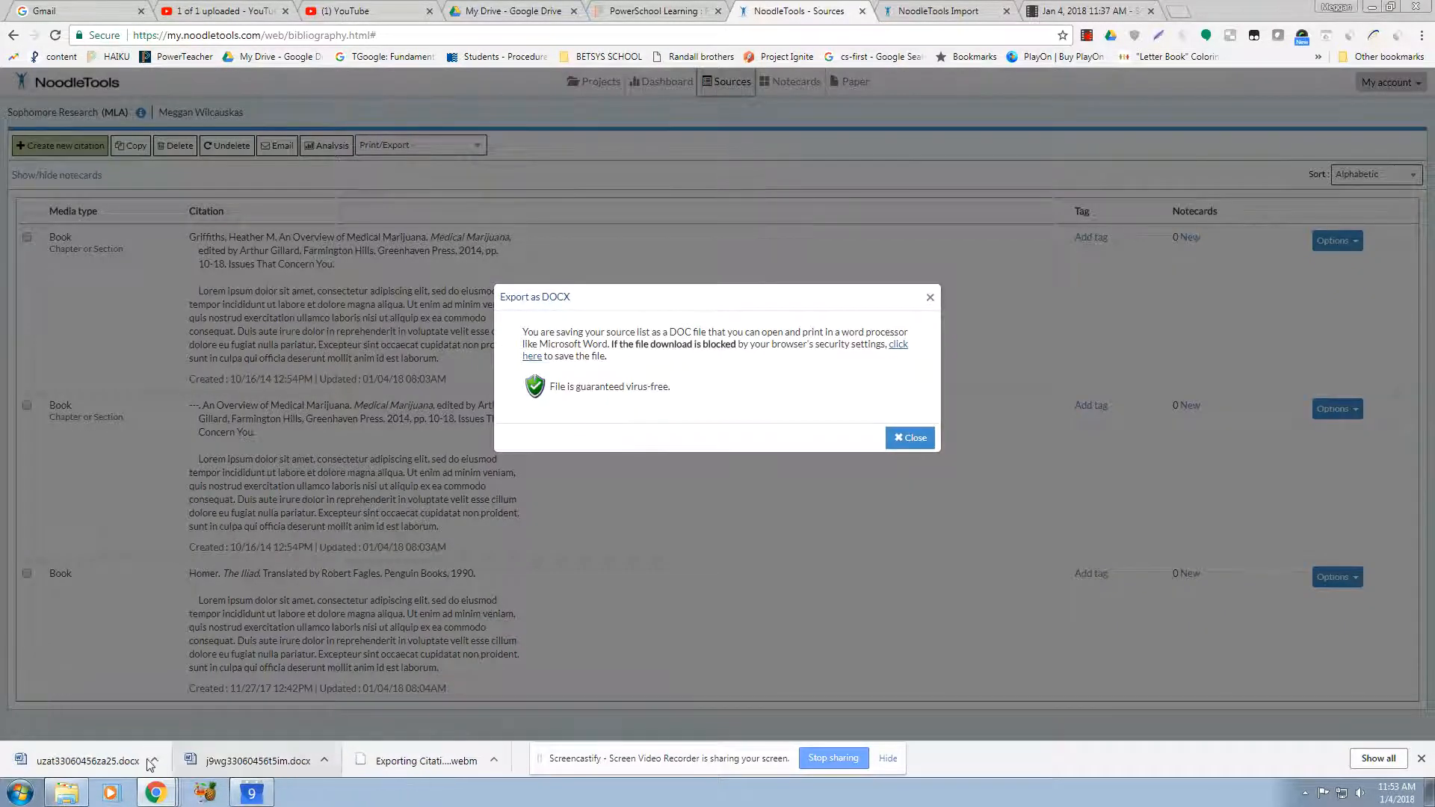
click(122, 763)
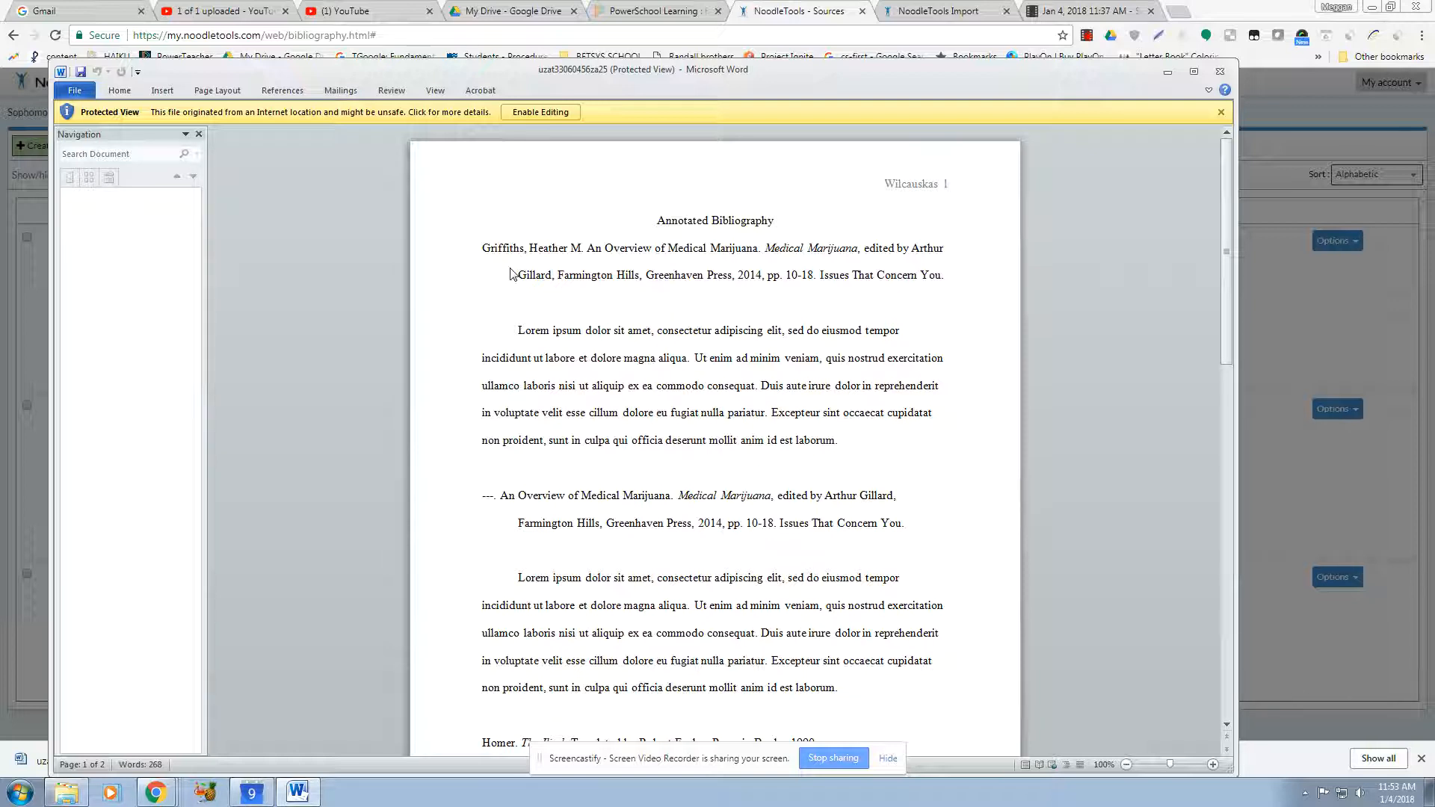
click(1220, 72)
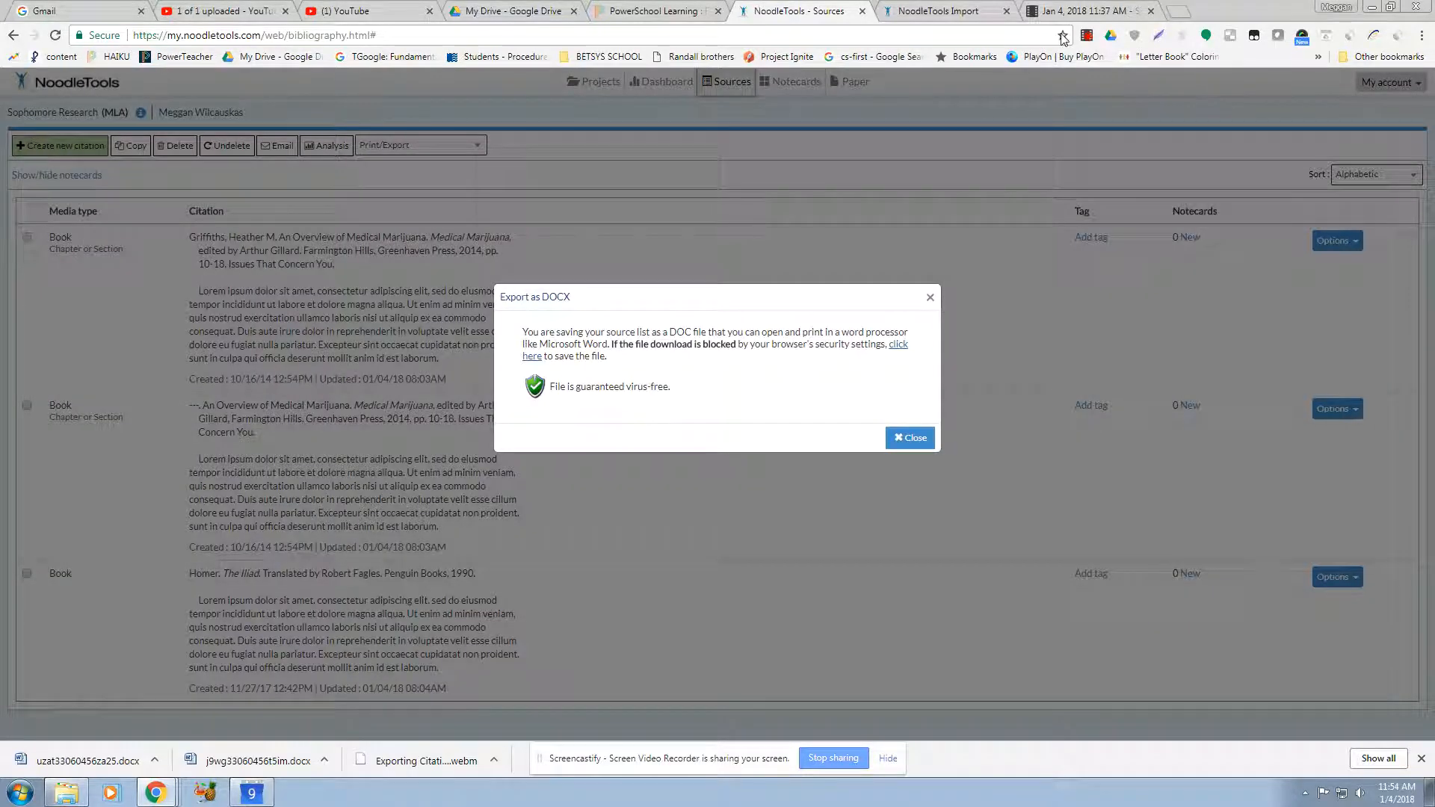